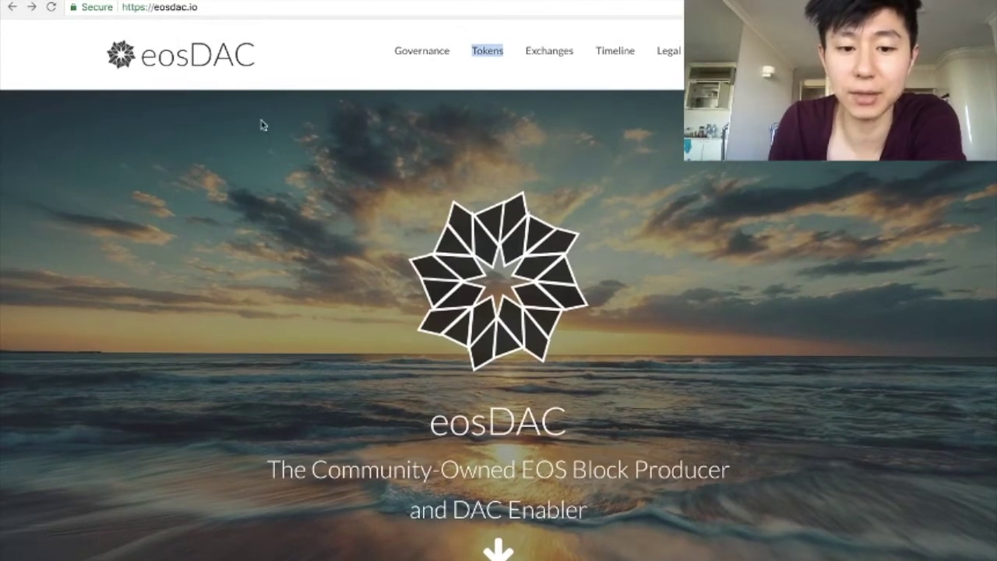
Examine the eosDAC homepage from its introduction to the start of the eosDAC Roadmap section
scroll(143, 160, "down", 1)
scroll(184, 172, "up", 1)
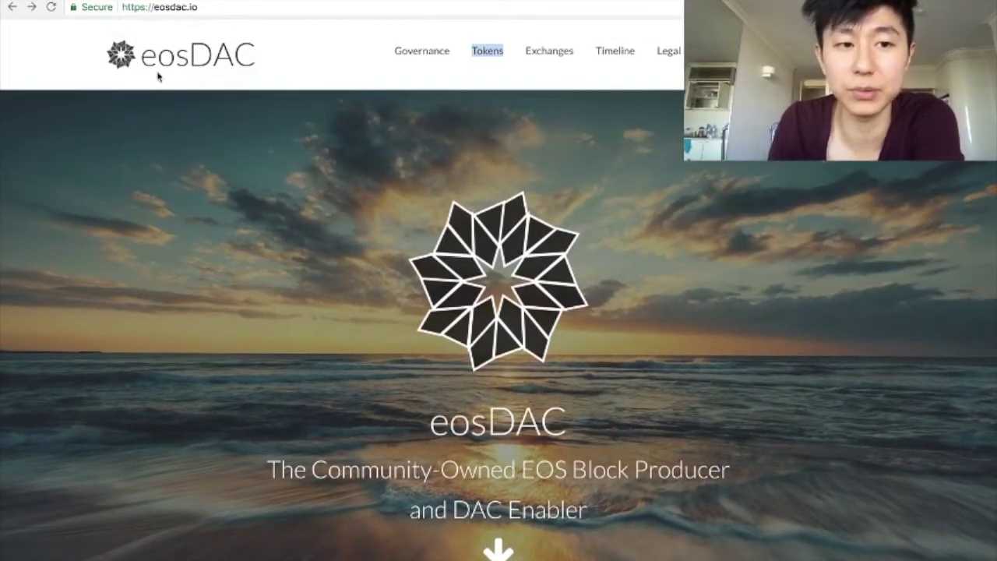
scroll(436, 294, "down", 2)
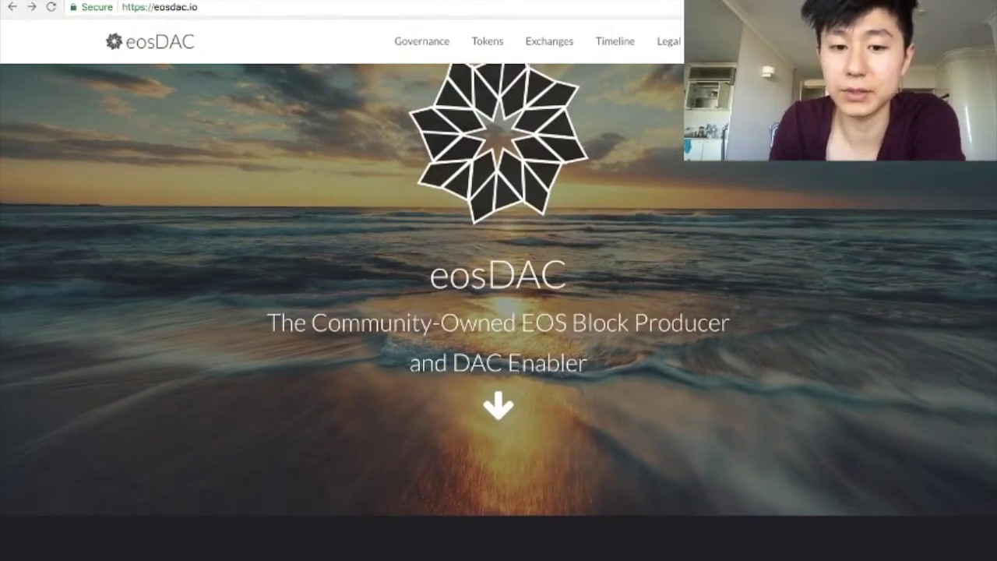
scroll(430, 285, "down", 5)
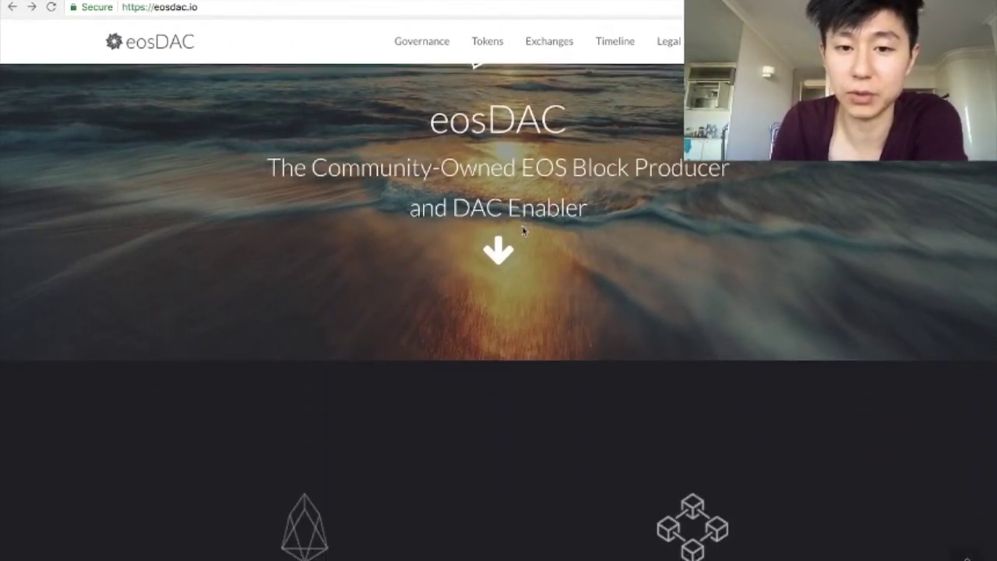
scroll(522, 230, "down", 10)
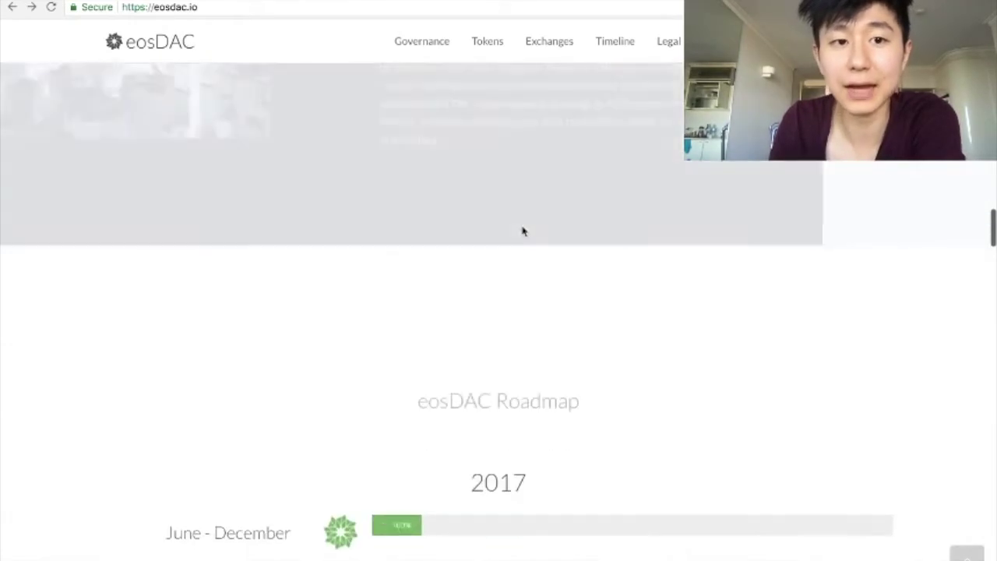
scroll(522, 231, "down", 5)
scroll(522, 226, "up", 3)
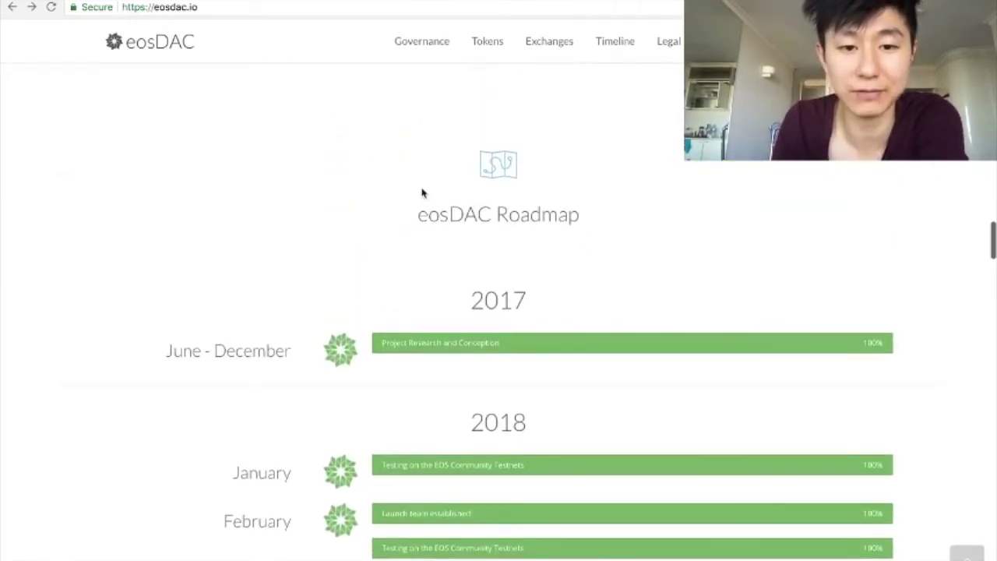
scroll(748, 281, "down", 1)
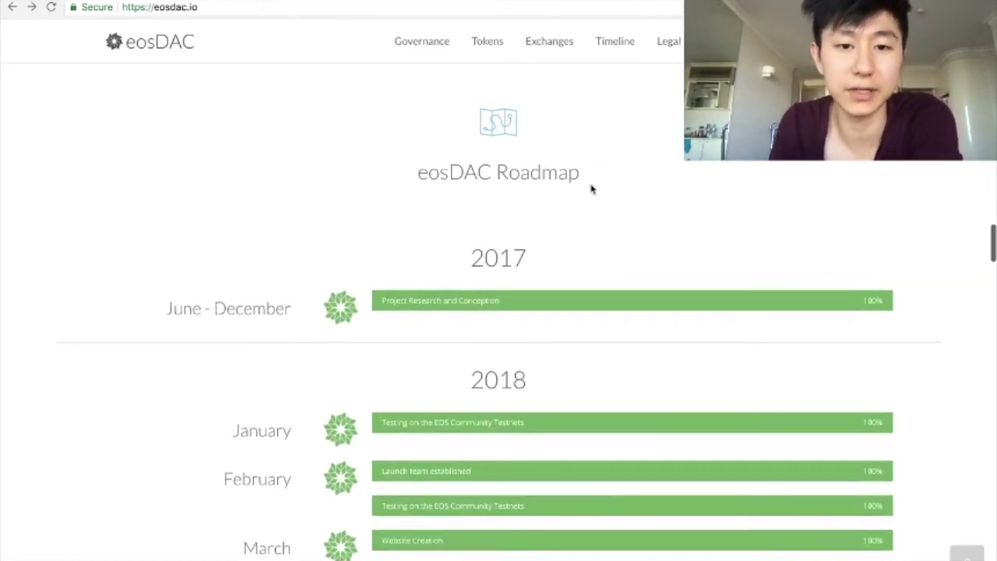
Examine the roadmap milestones from June 2017 through April 2018
scroll(590, 218, "down", 1)
scroll(390, 165, "down", 1)
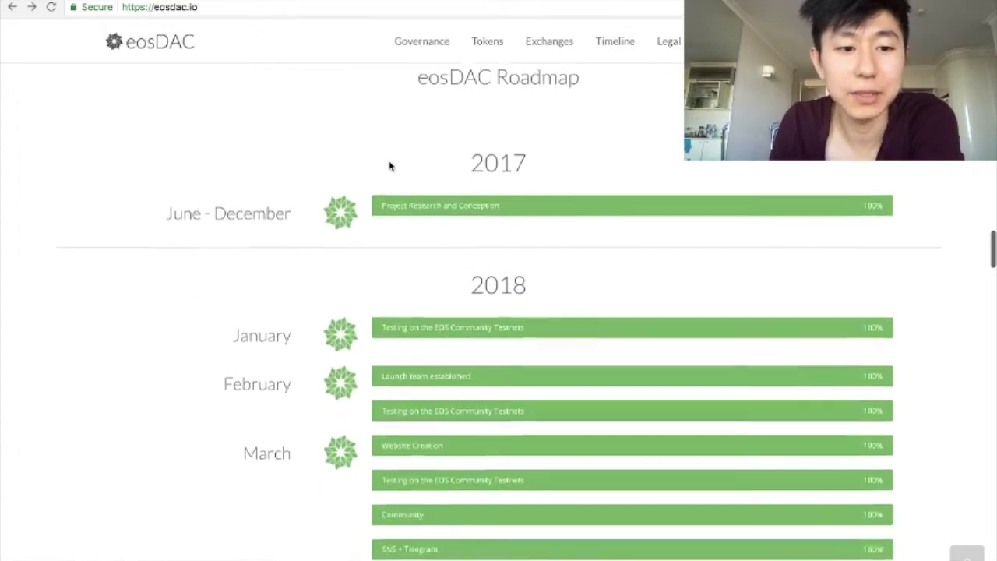
scroll(436, 150, "down", 2)
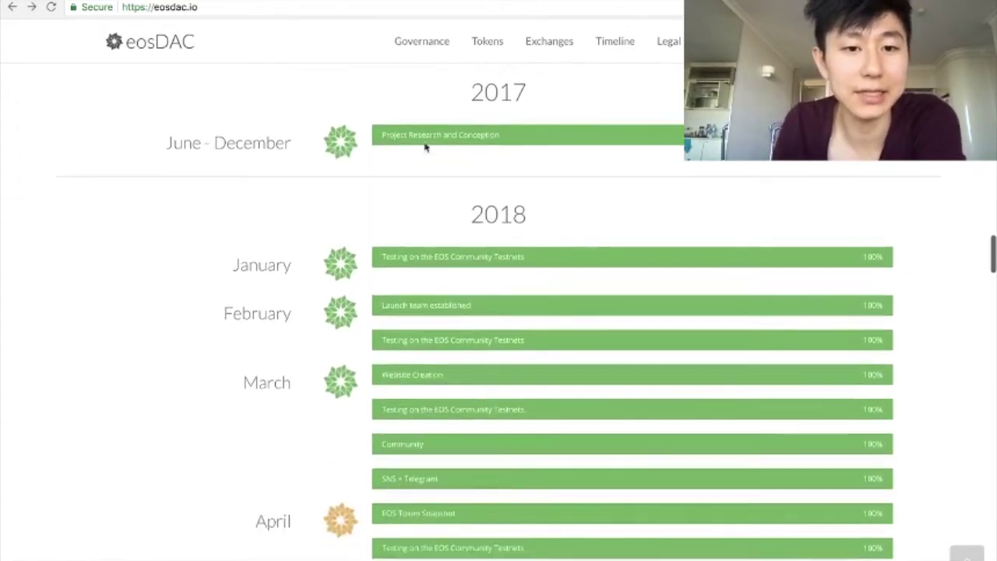
scroll(510, 205, "down", 2)
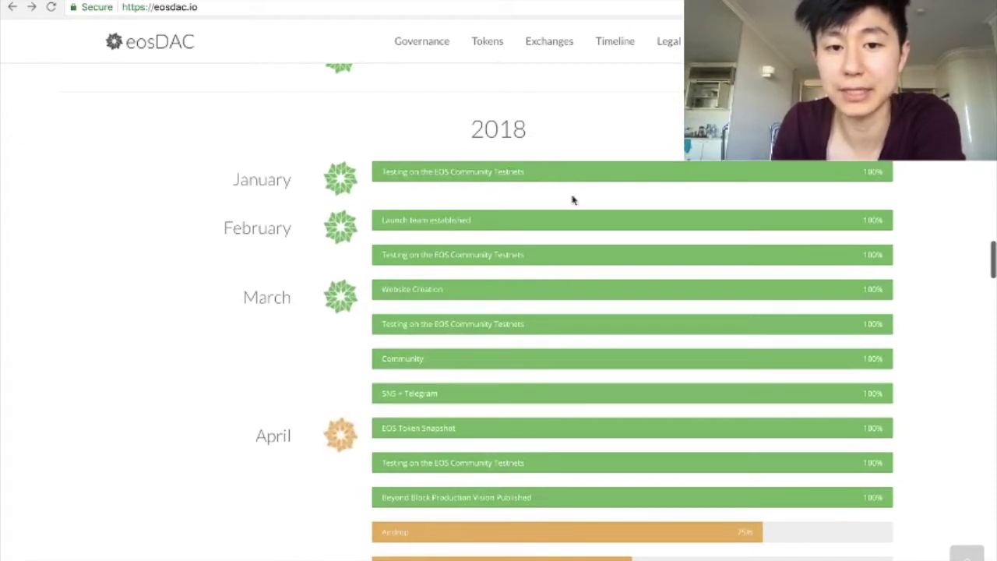
scroll(561, 210, "down", 1)
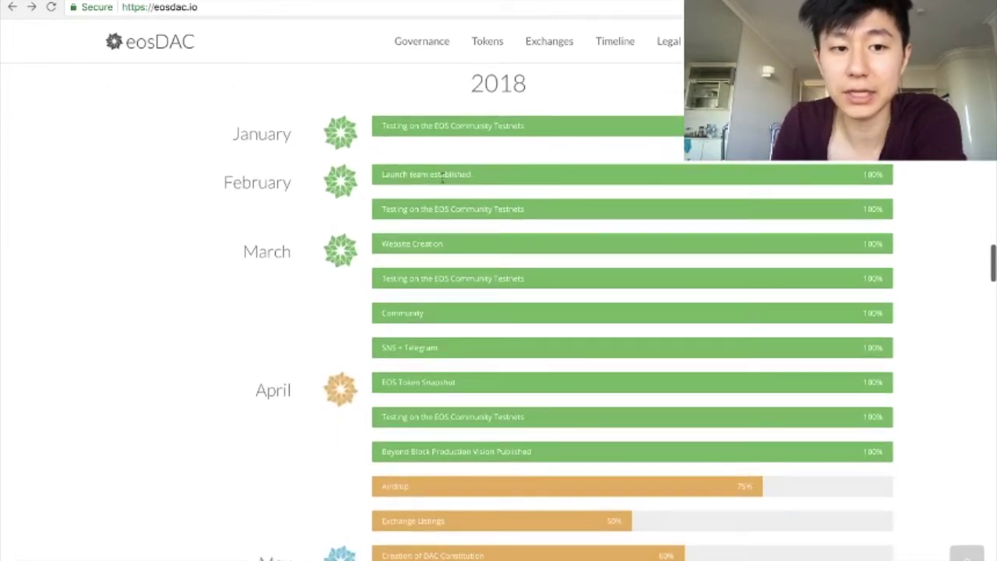
scroll(479, 218, "down", 2)
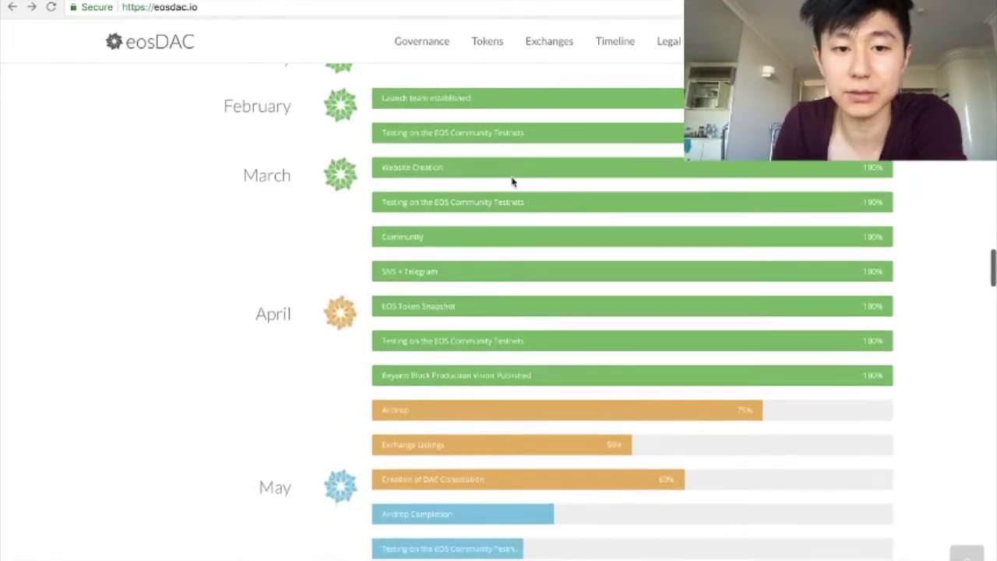
scroll(514, 203, "down", 3)
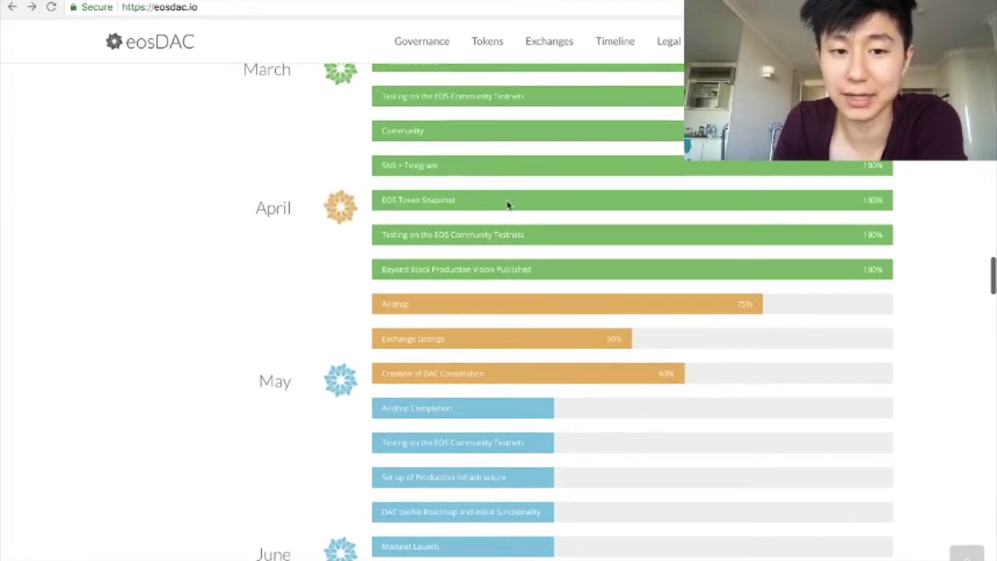
scroll(512, 278, "down", 1)
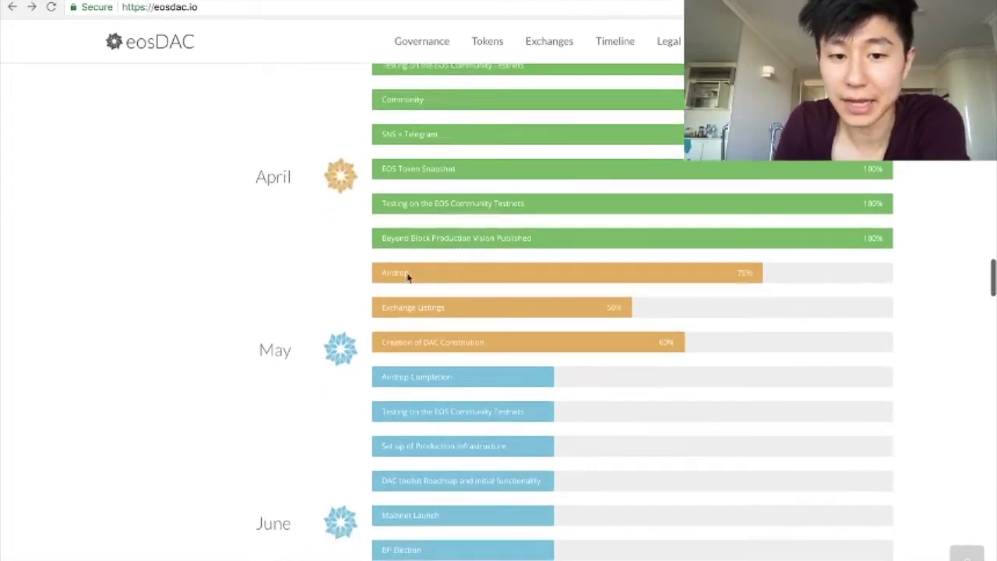
Examine the April airdrop progress and the May and June milestones, highlighting the Airdrop percentage and the May label
left_click_drag(735, 273, 755, 274)
scroll(840, 275, "up", 3)
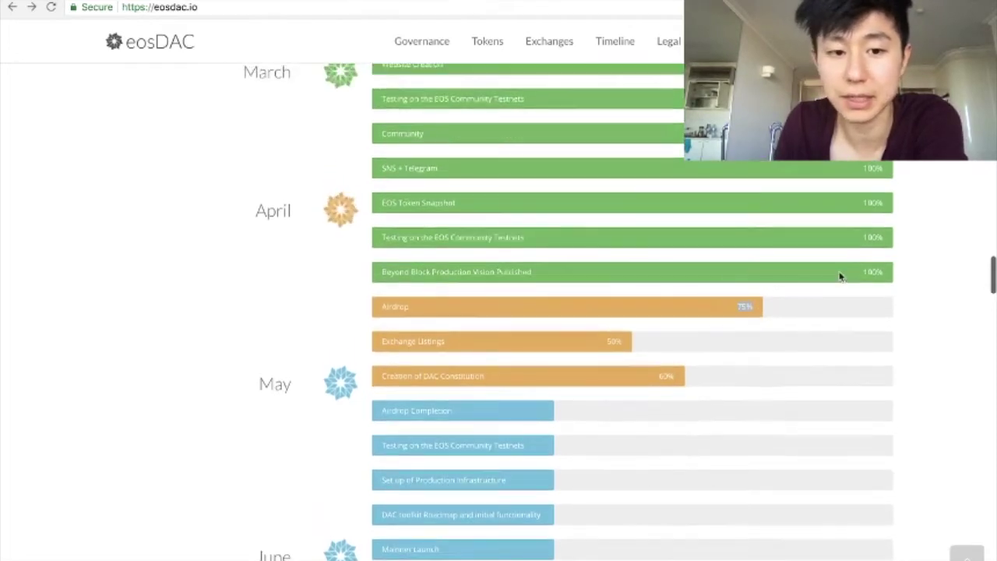
scroll(839, 276, "down", 10)
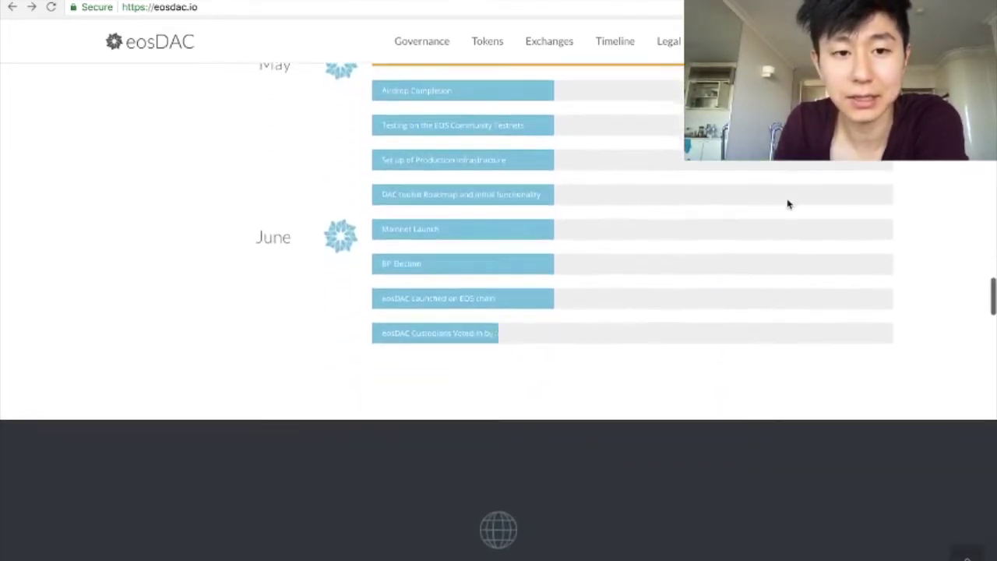
scroll(786, 202, "up", 8)
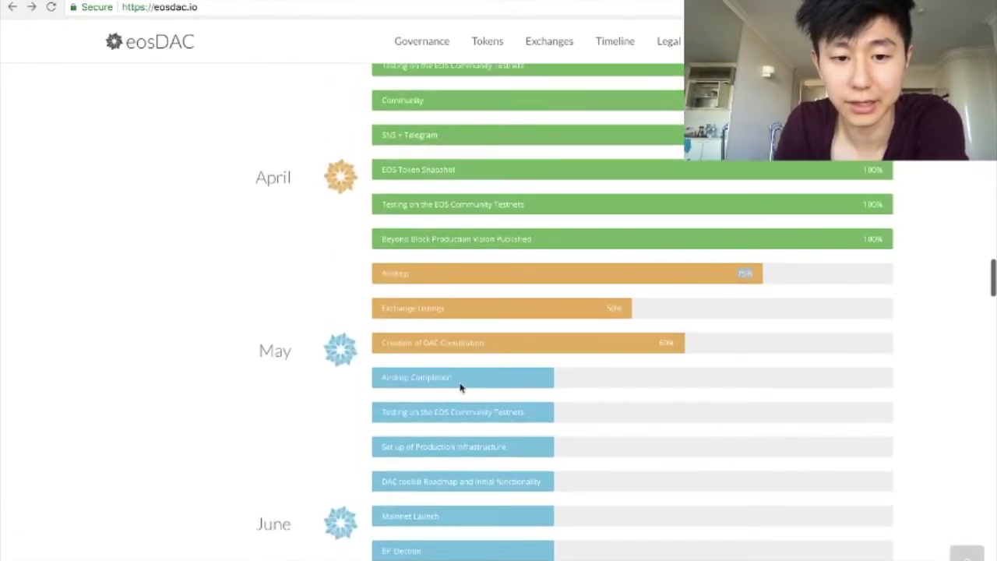
left_click(386, 380)
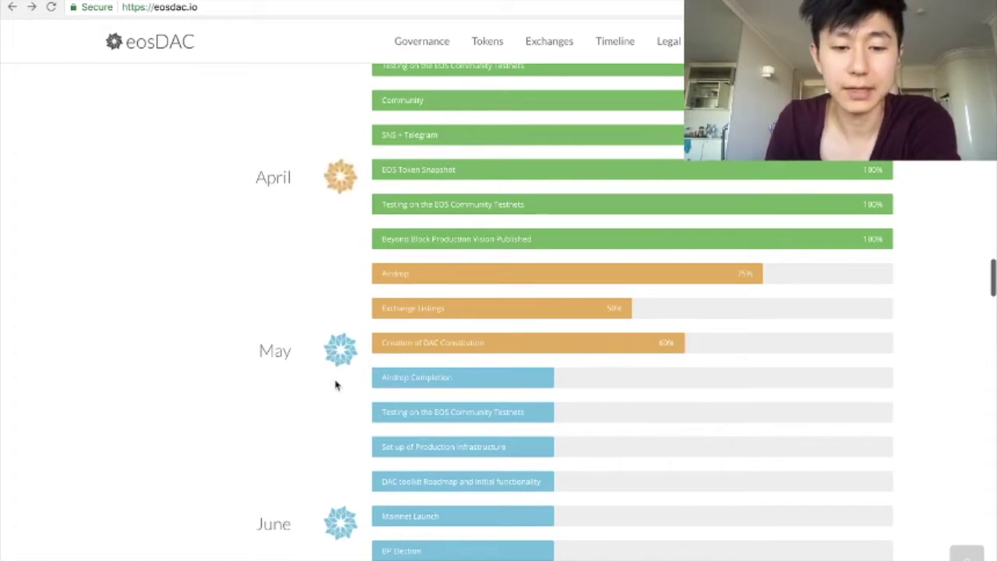
scroll(466, 379, "down", 1)
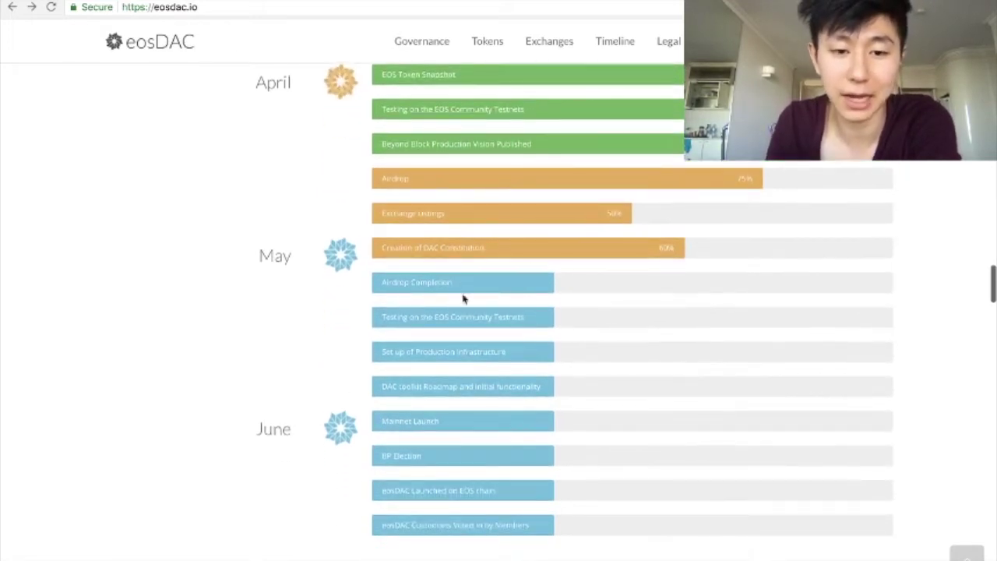
scroll(545, 290, "down", 1)
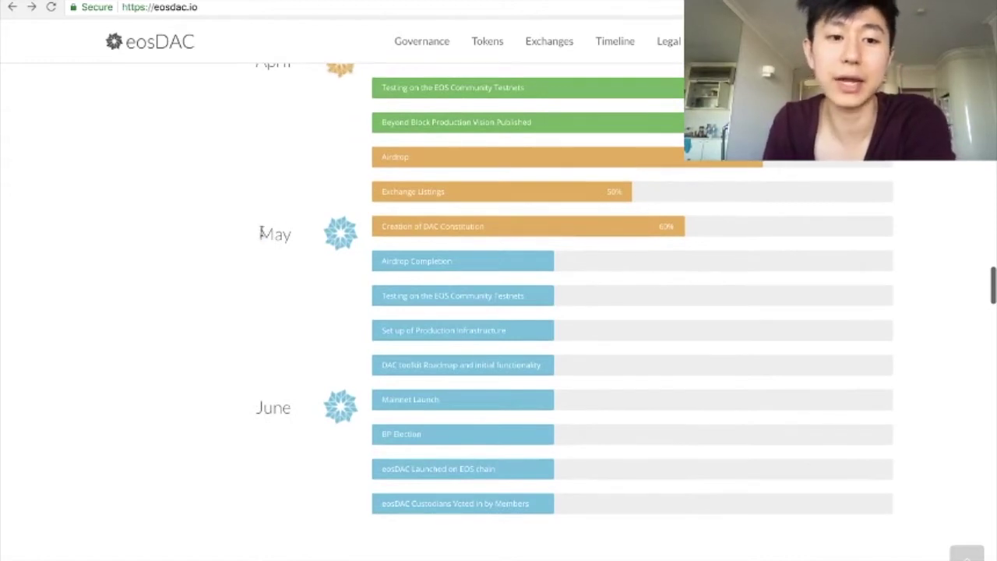
left_click_drag(261, 234, 300, 236)
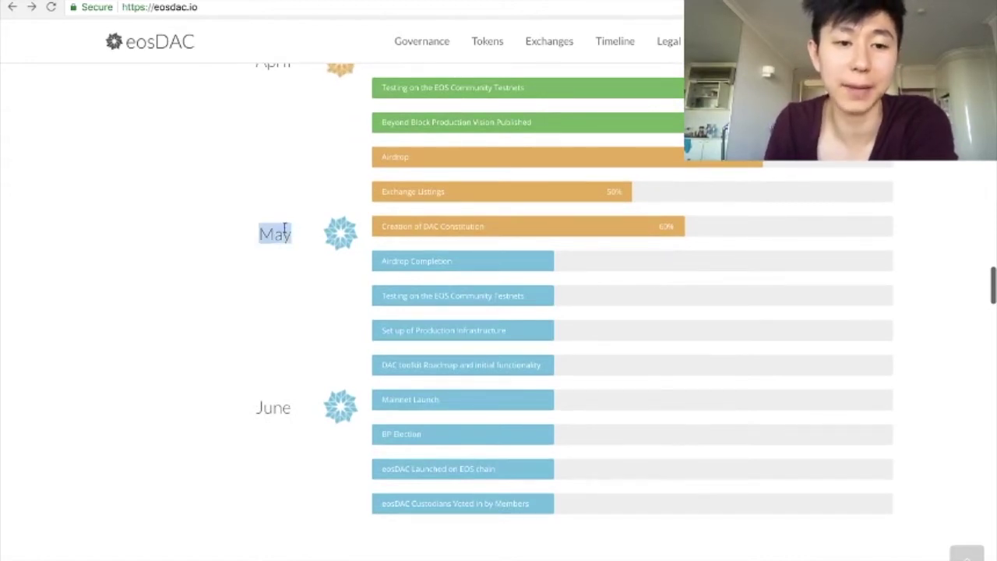
scroll(307, 289, "down", 1)
scroll(312, 289, "up", 3)
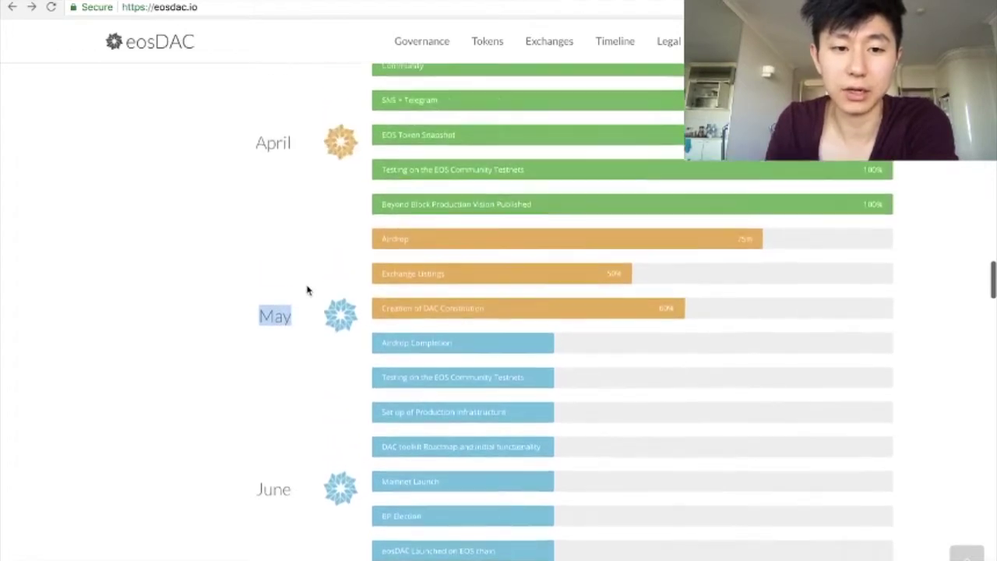
scroll(343, 289, "down", 1)
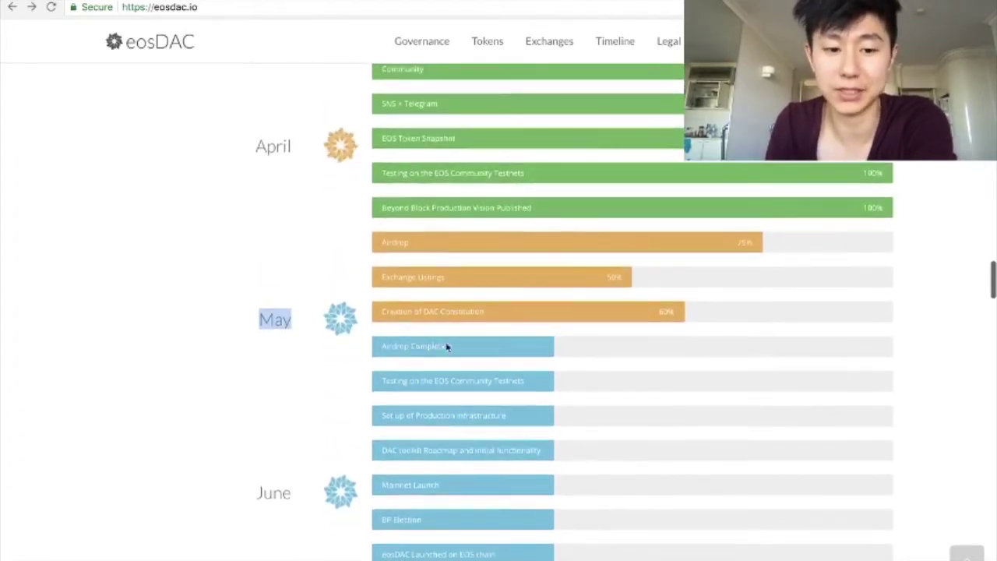
scroll(447, 345, "down", 1)
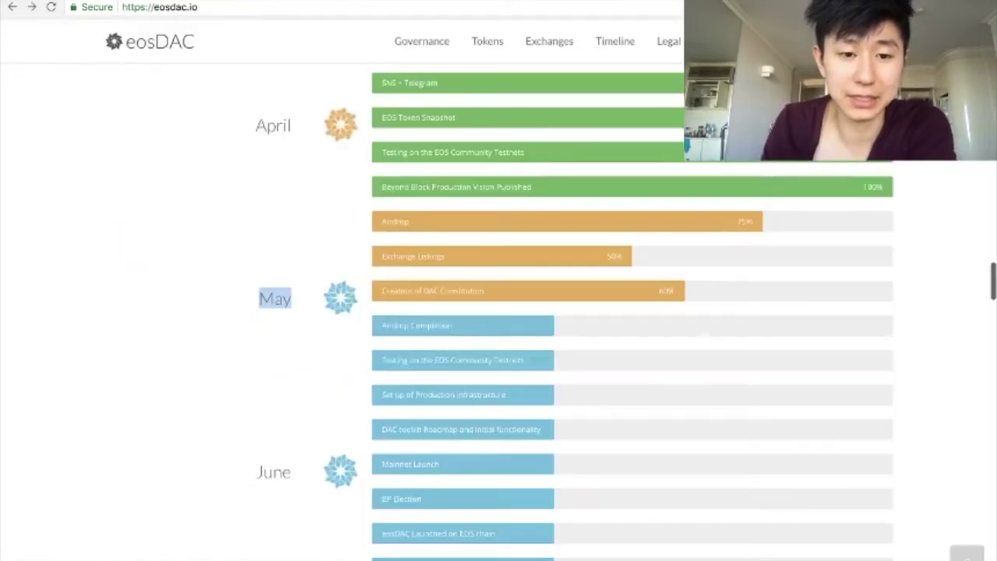
Open the eosDAC airdrop request page and go to its ETH Address field
scroll(329, 98, "up", 10)
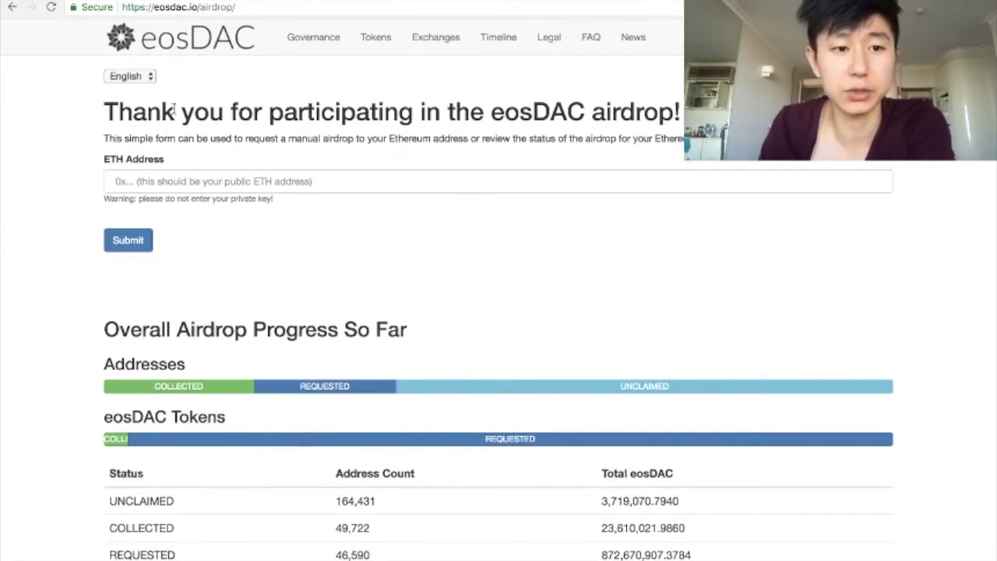
left_click(165, 178)
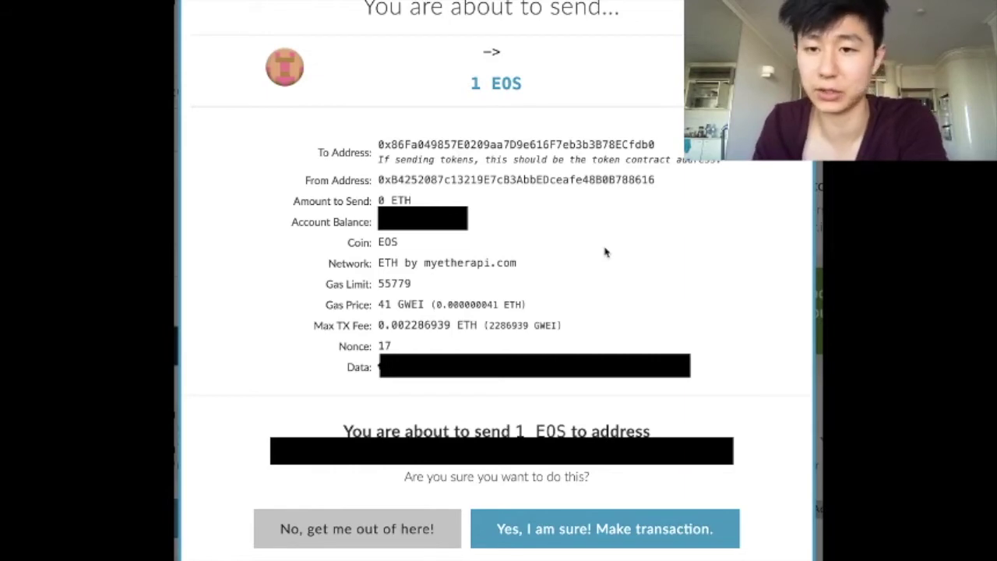
key("ctrl+Right")
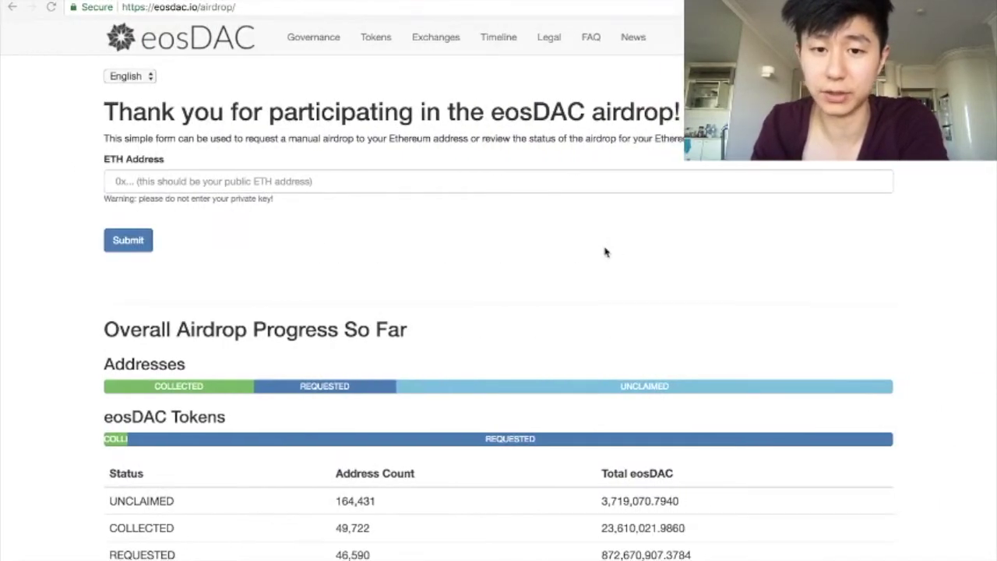
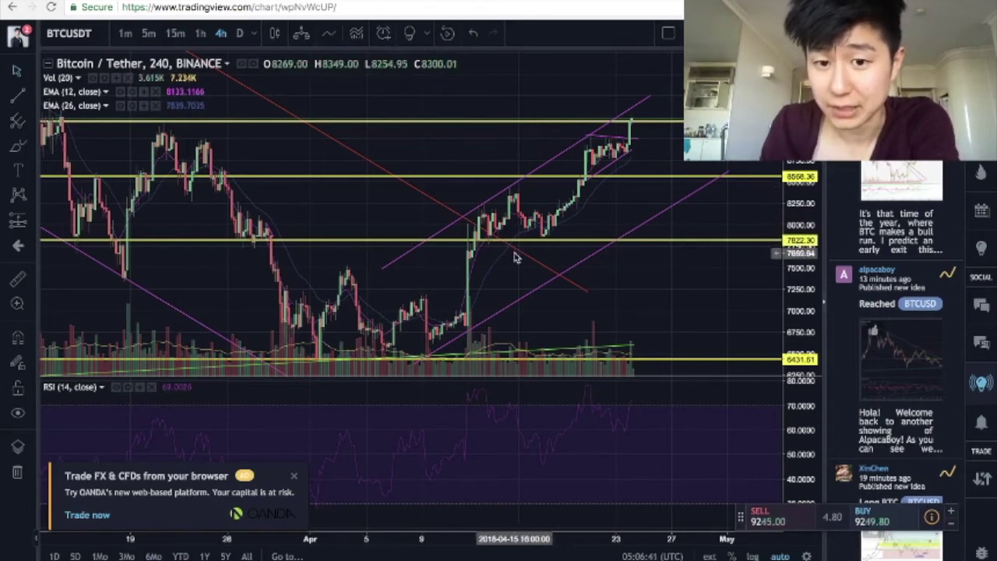
Shift the red descending trendline lower on the BTCUSDT 4-hour chart, keeping its slope
left_click(588, 291)
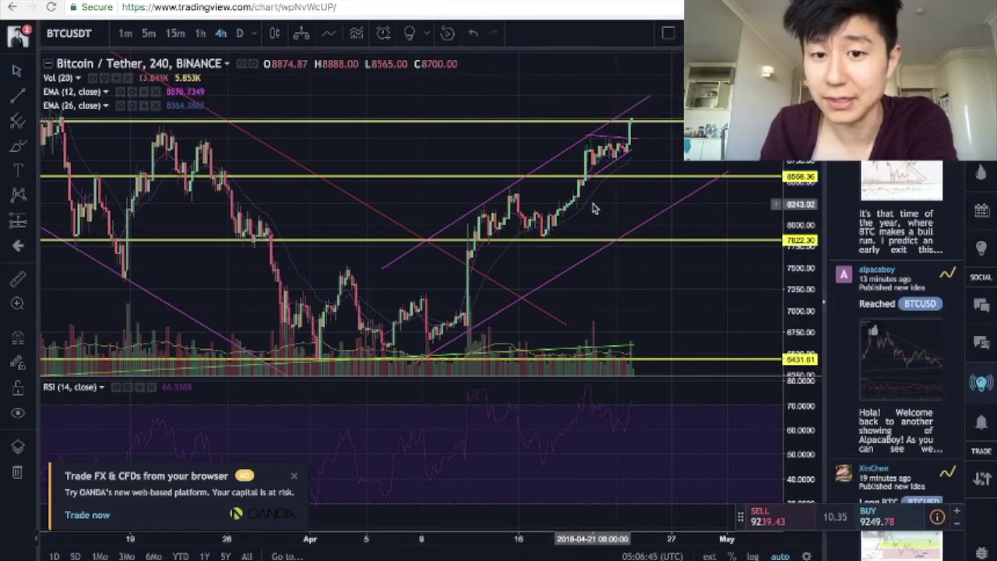
scroll(591, 207, "up", 3)
scroll(539, 127, "up", 5)
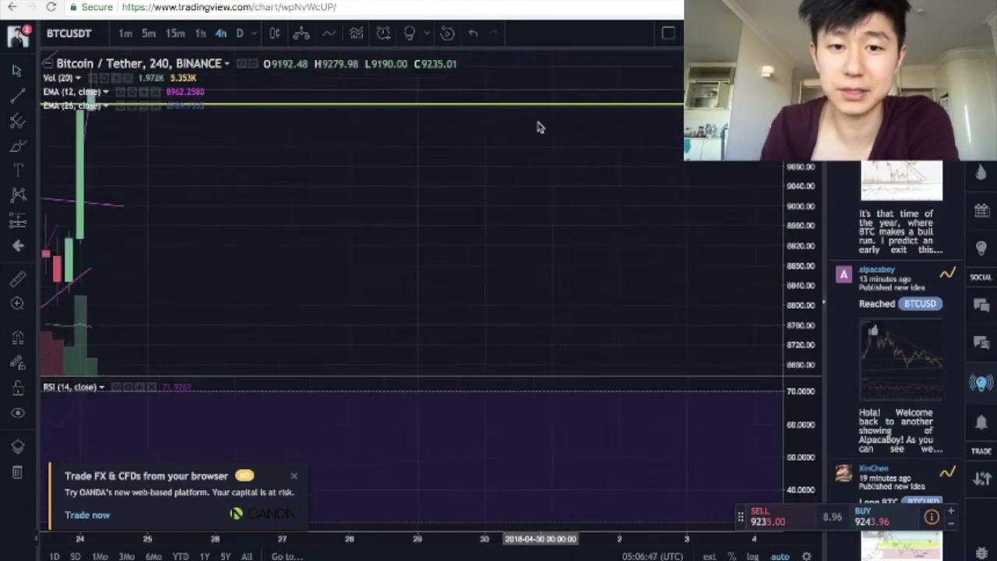
scroll(419, 200, "down", 5)
left_click_drag(491, 201, 594, 117)
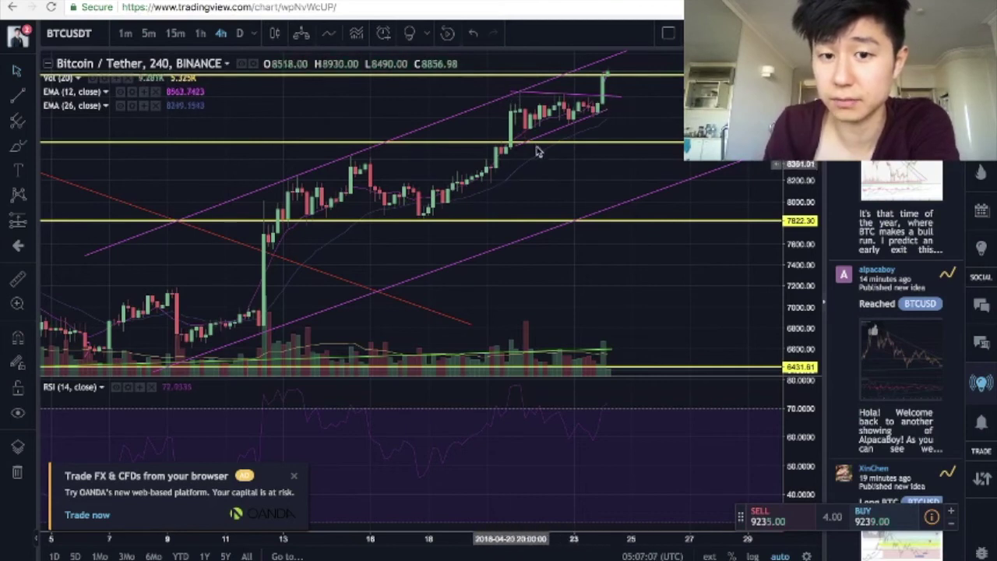
Examine the latest BTCUSDT candles around the purple consolidation lines and the upper yellow resistance level
right_click(601, 106)
key("Escape")
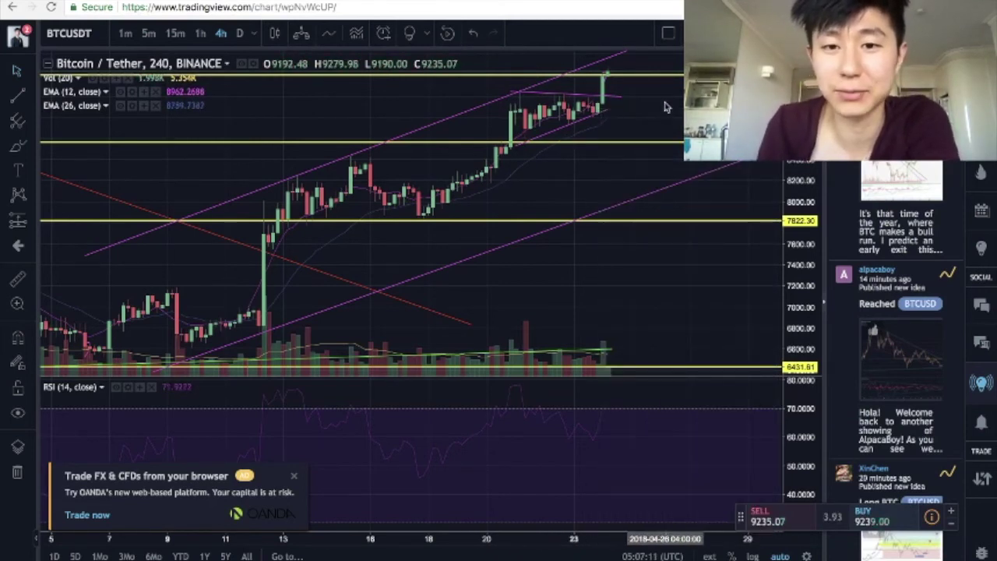
scroll(610, 110, "up", 5)
left_click_drag(412, 172, 638, 163)
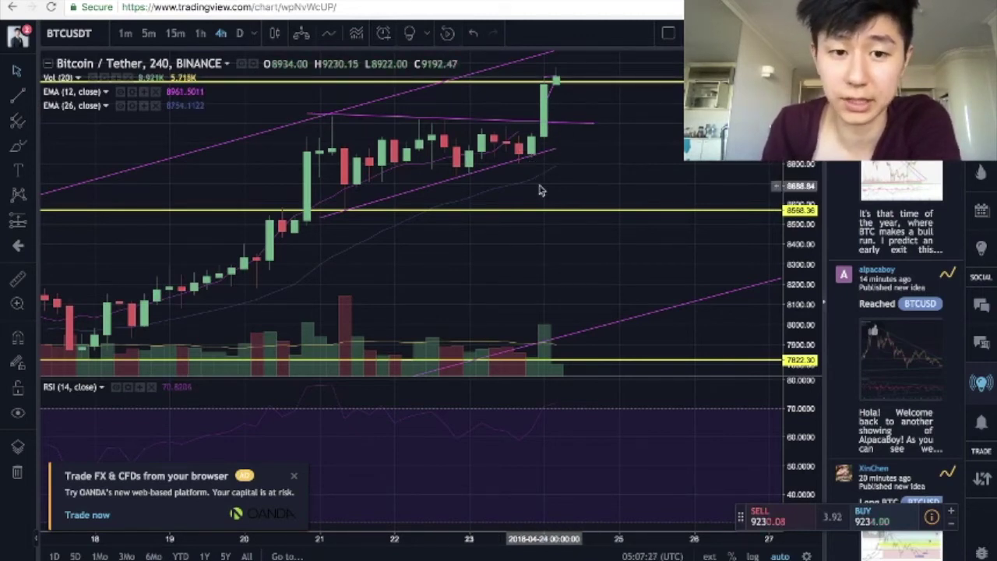
scroll(496, 267, "down", 3)
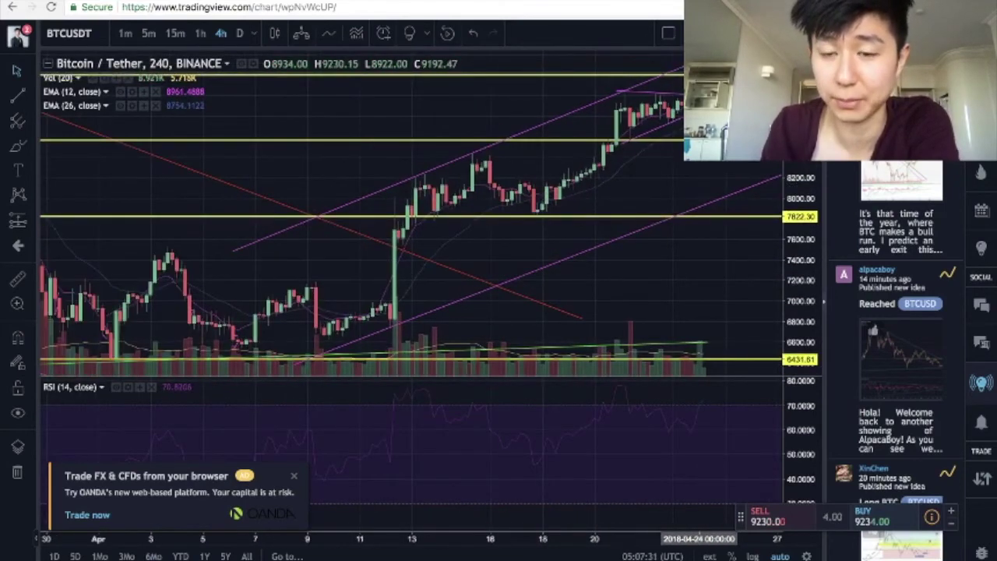
scroll(662, 183, "up", 3)
scroll(663, 123, "up", 2)
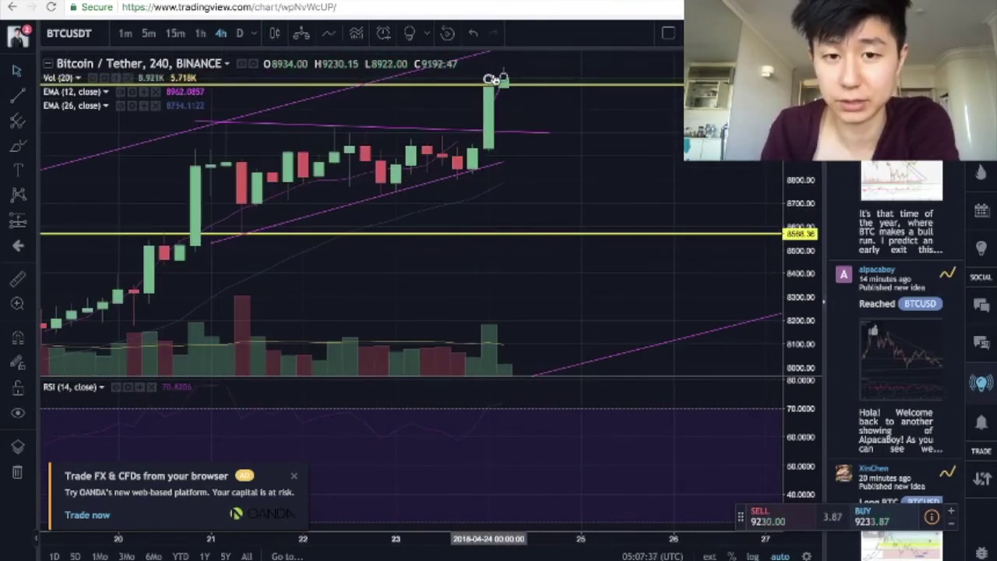
left_click(490, 132)
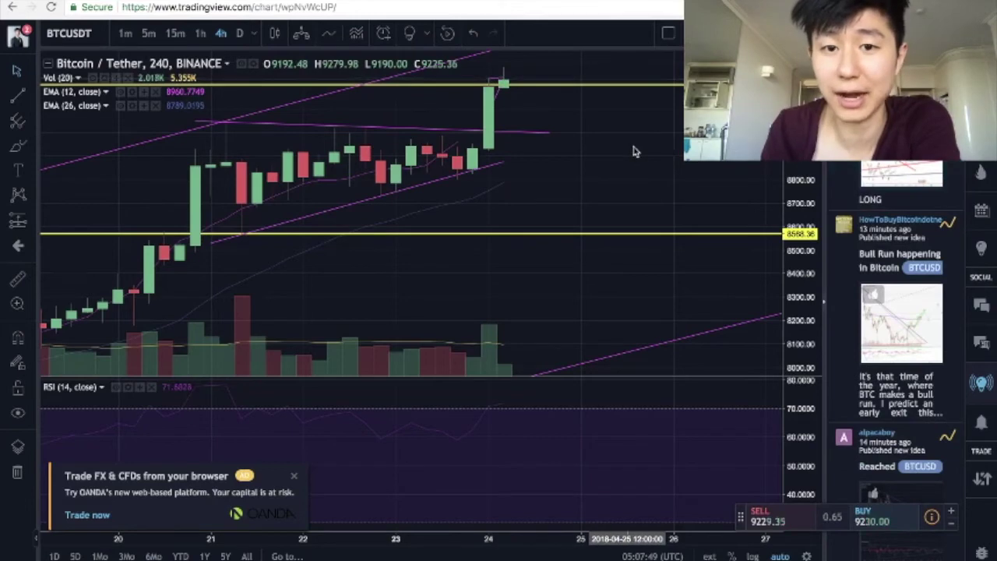
Compare the wider BTCUSDT uptrend with its latest candles, switching the chart to the 1-hour interval
scroll(633, 152, "down", 3)
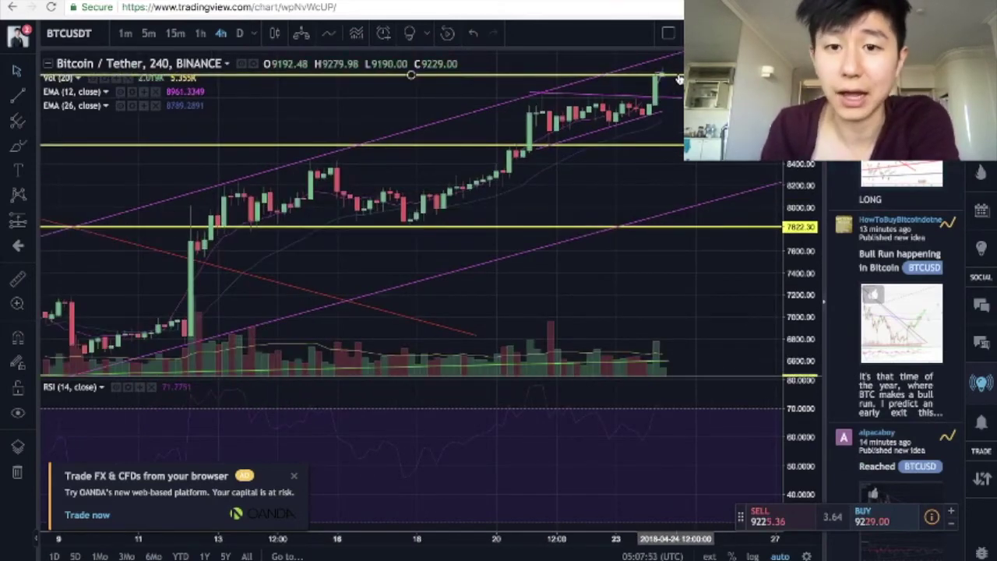
scroll(680, 82, "up", 3)
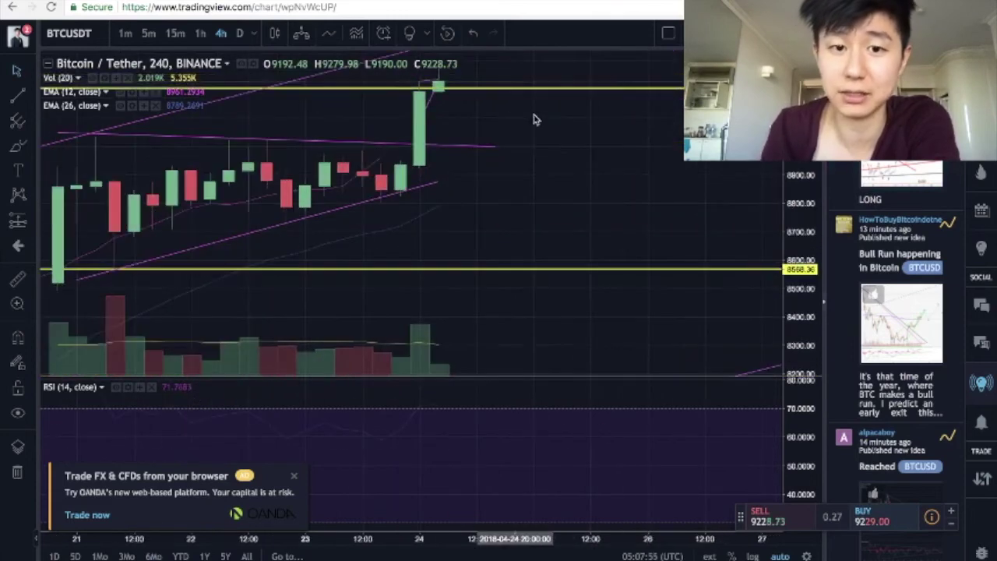
left_click(201, 35)
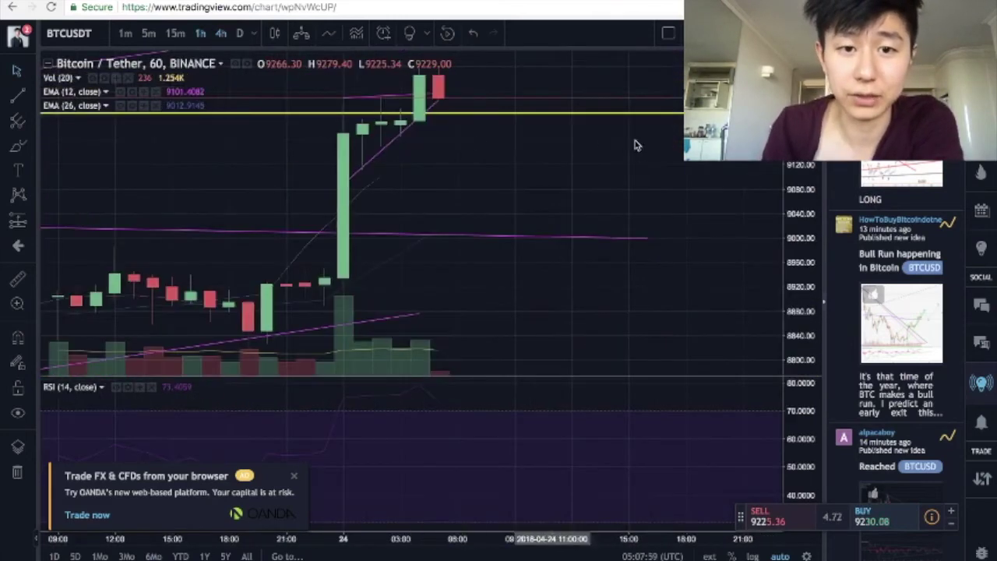
scroll(522, 95, "up", 3)
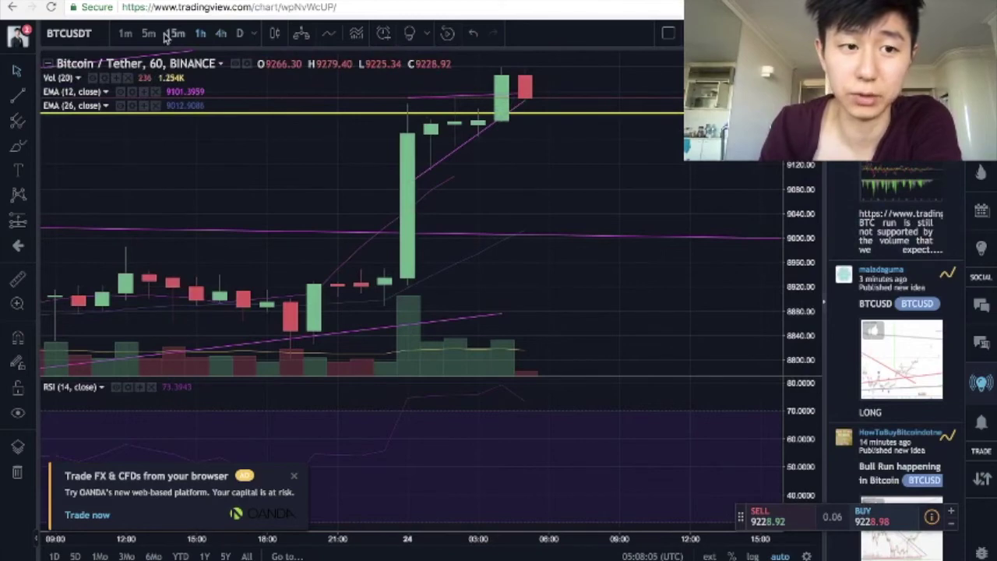
Switch the BTCUSDT chart to the 15-minute interval and inspect the latest candles around the short purple trendlines and upper yellow level
left_click(166, 35)
left_click_drag(587, 187, 701, 179)
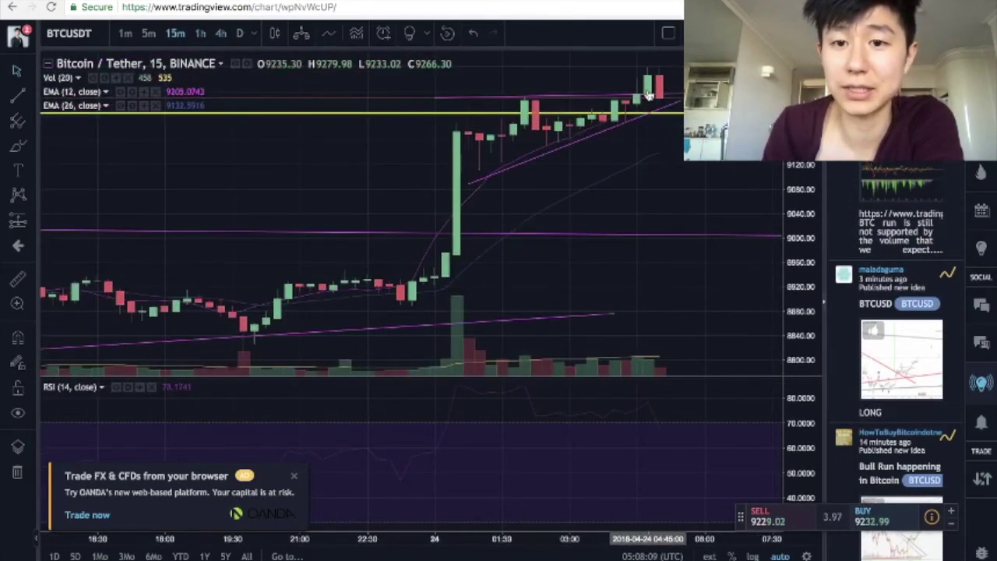
left_click(661, 113)
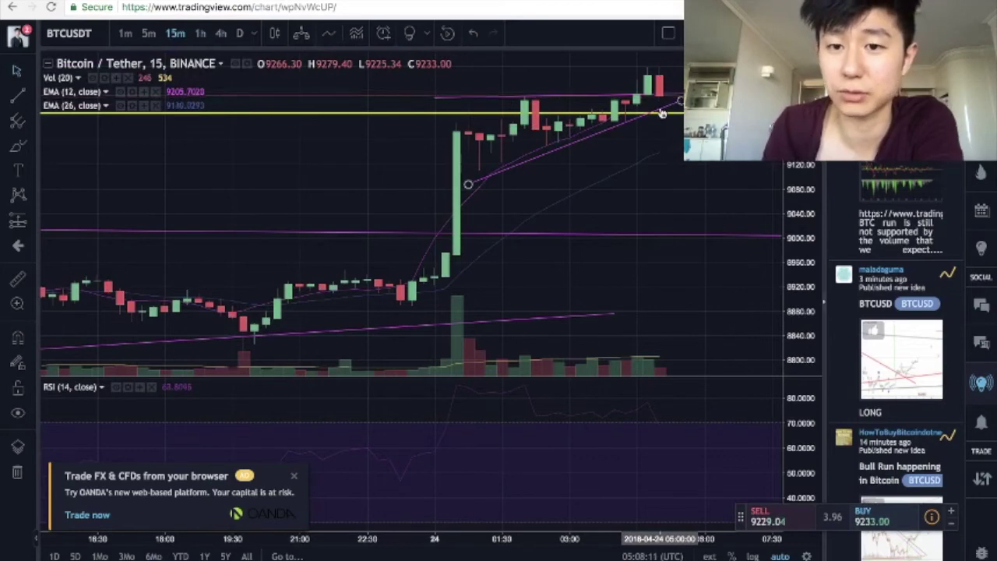
scroll(677, 167, "up", 5)
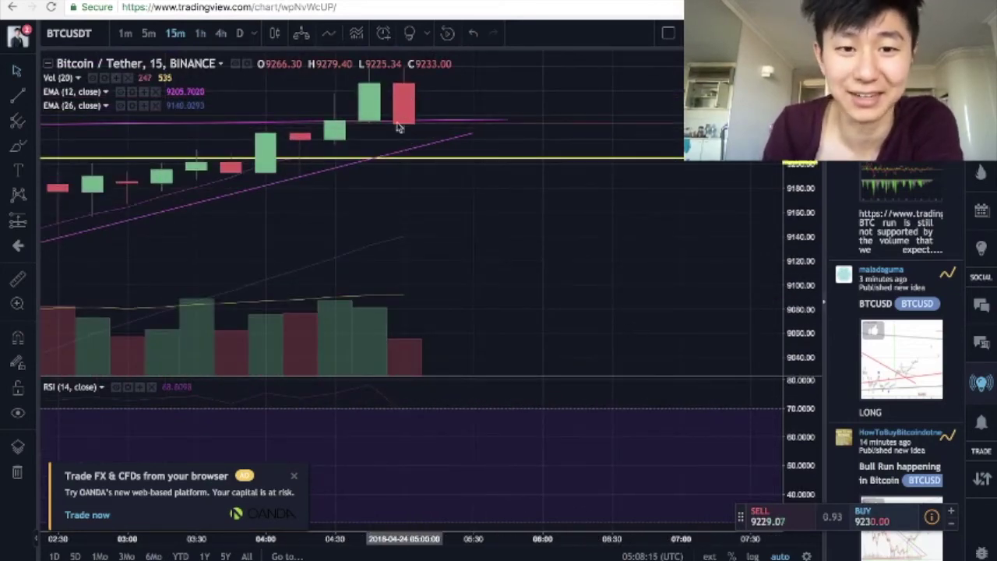
scroll(512, 102, "down", 5)
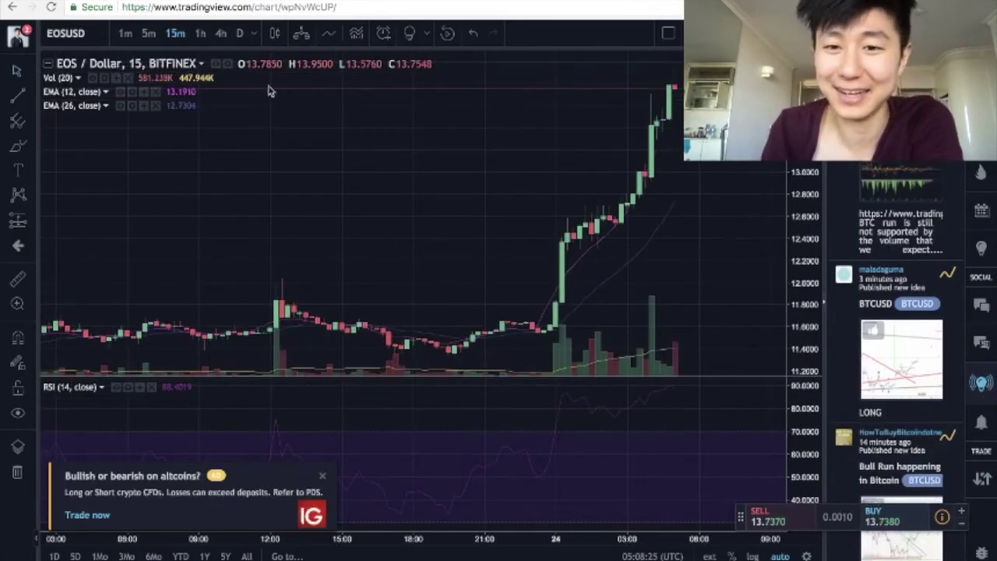
Set the EOSUSD chart to the 1D interval, show its candles from late 2017 to April 2018, and dismiss the advertisement
left_click_drag(543, 142, 385, 137)
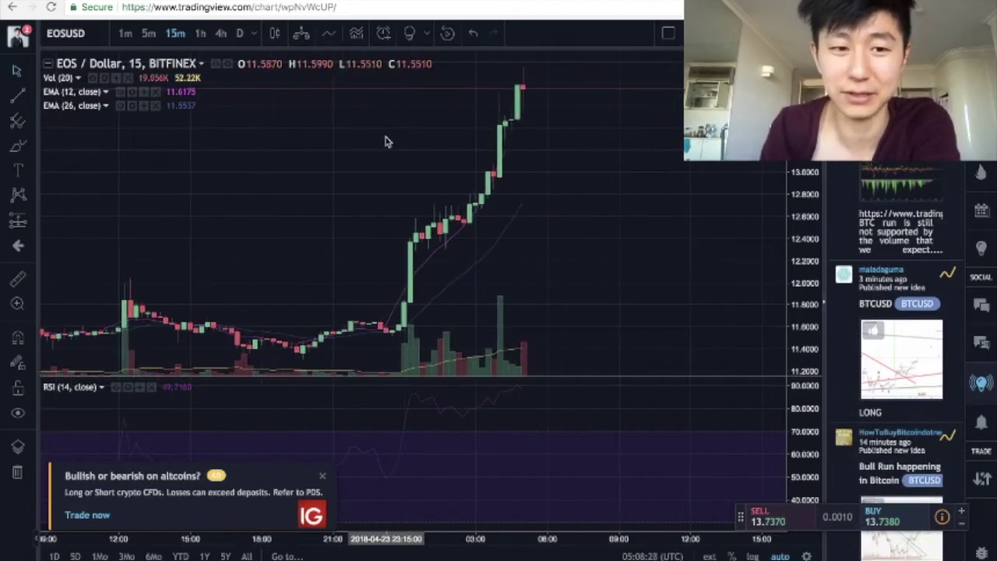
scroll(385, 138, "down", 5)
type("1D")
key("Return")
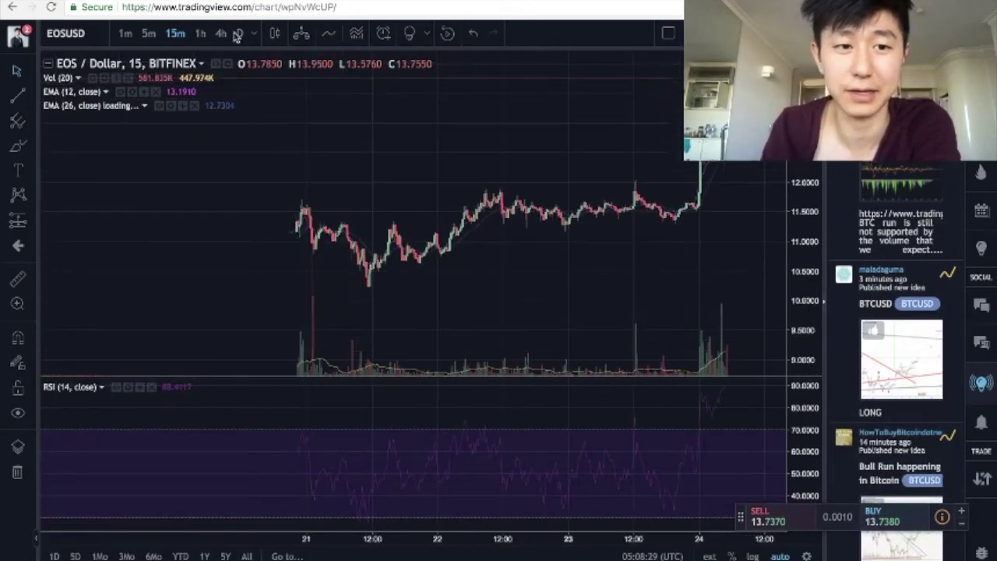
scroll(572, 151, "up", 3)
scroll(531, 170, "up", 2)
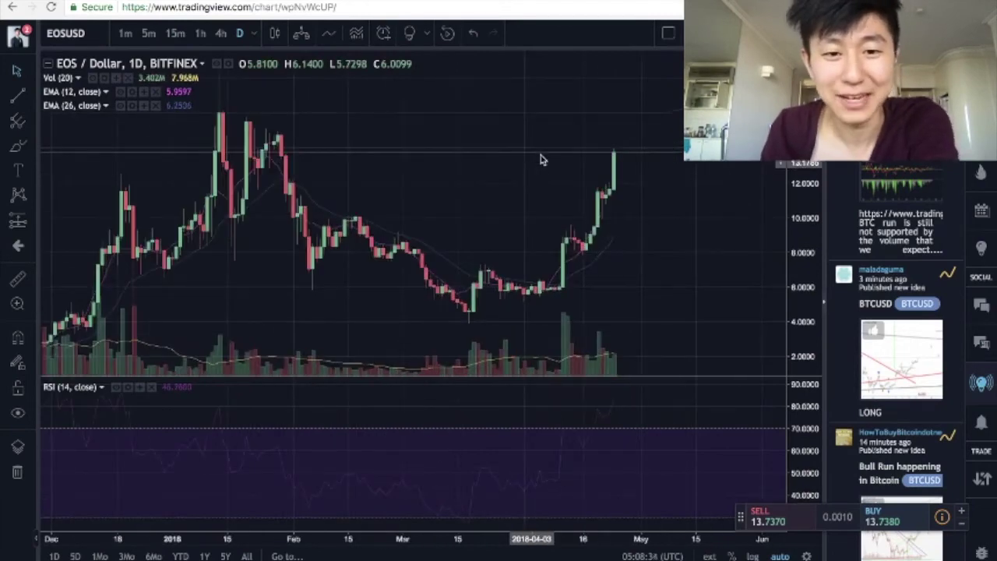
scroll(522, 192, "up", 2)
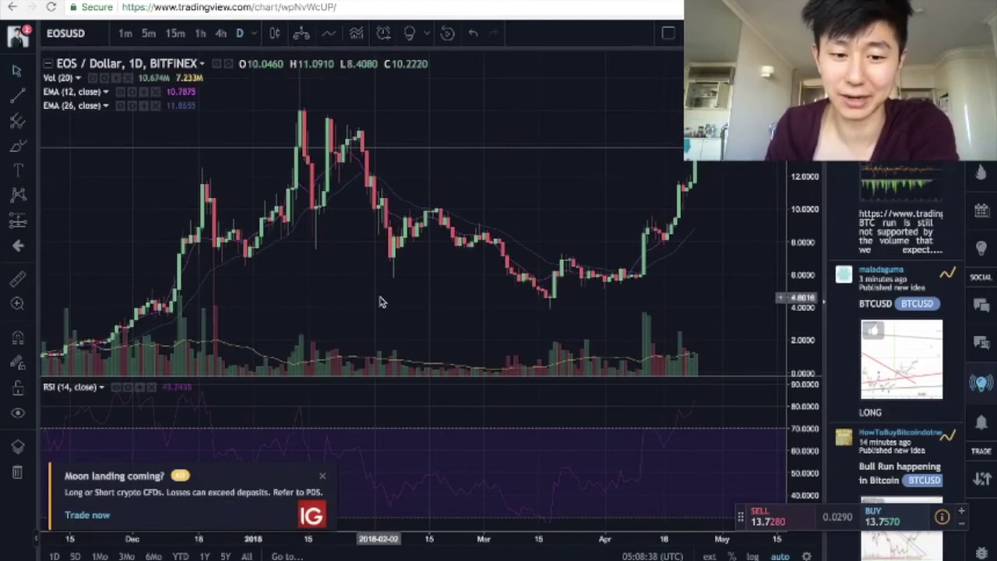
left_click(322, 475)
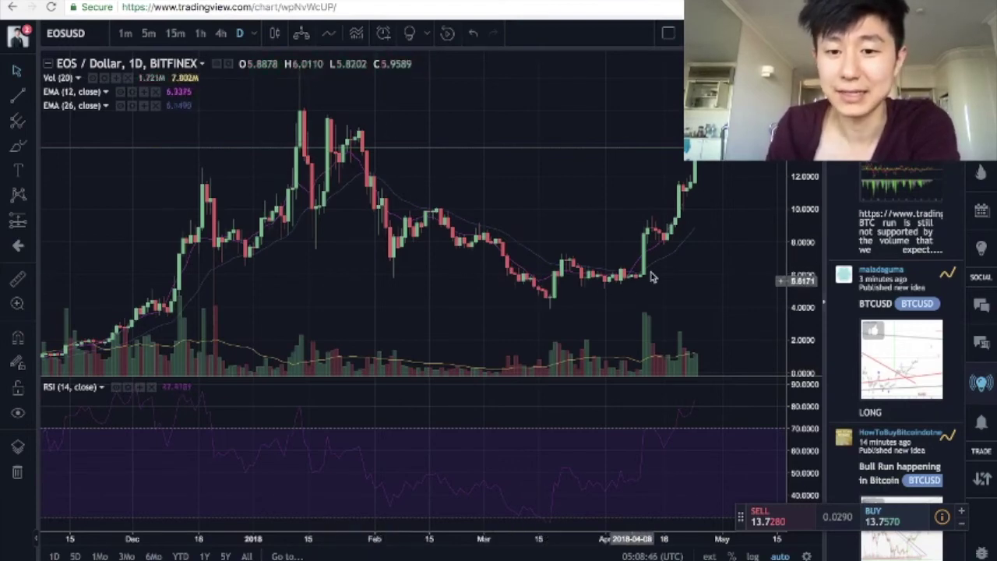
Examine the daily EOSUSD price history, comparing the January 2018 peaks, the March low and the April rally
left_click_drag(718, 249, 566, 237)
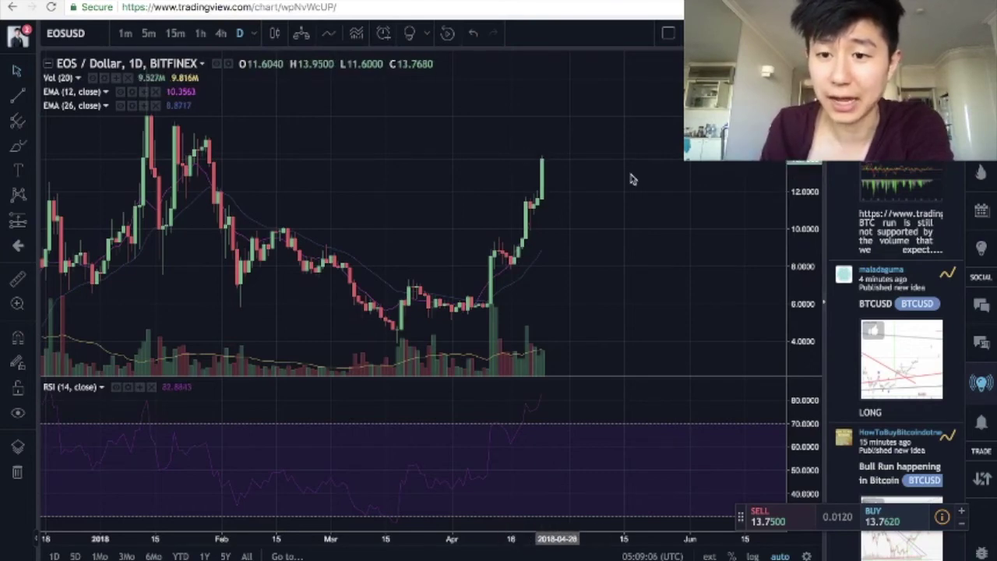
scroll(473, 178, "up", 5)
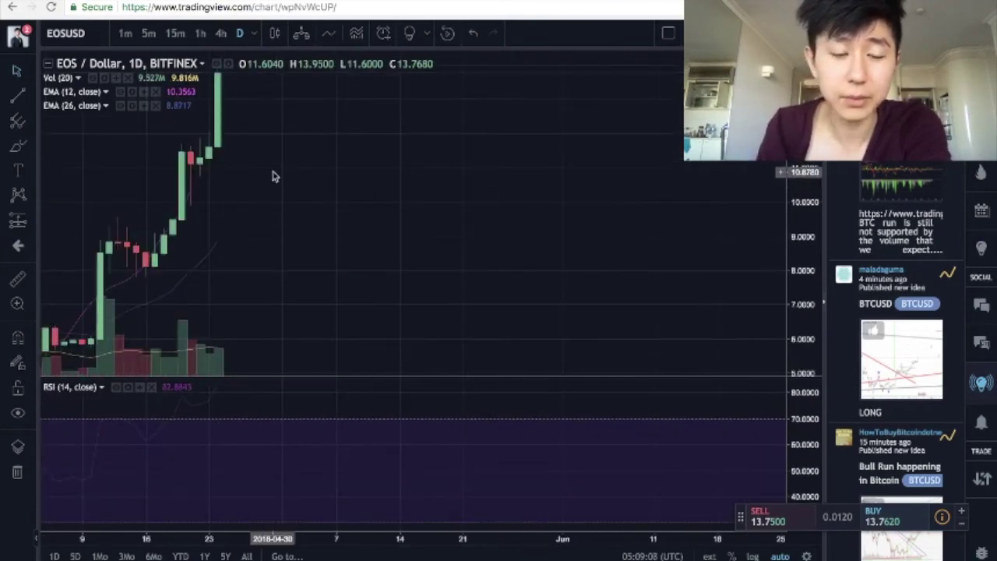
left_click_drag(273, 173, 590, 186)
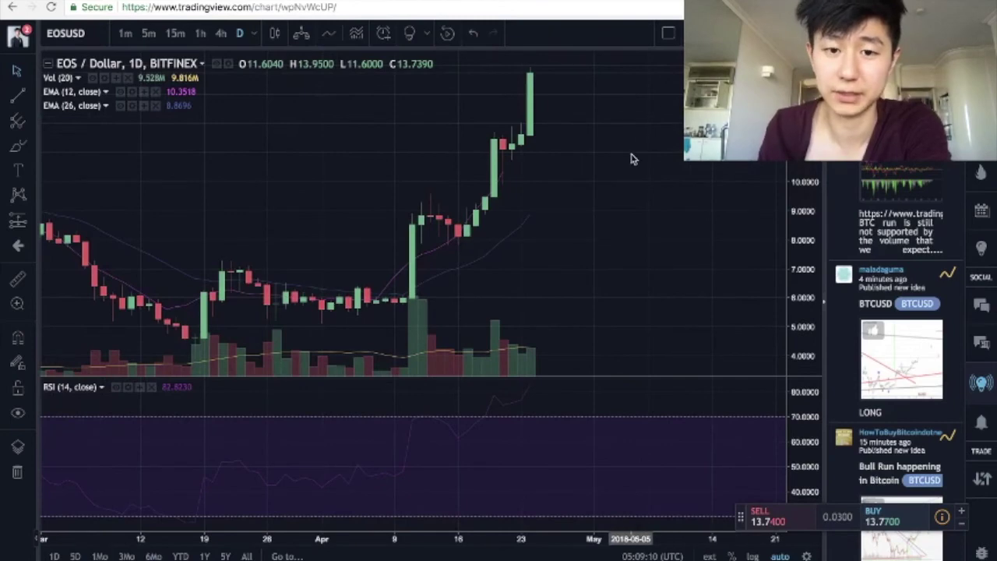
scroll(632, 156, "down", 5)
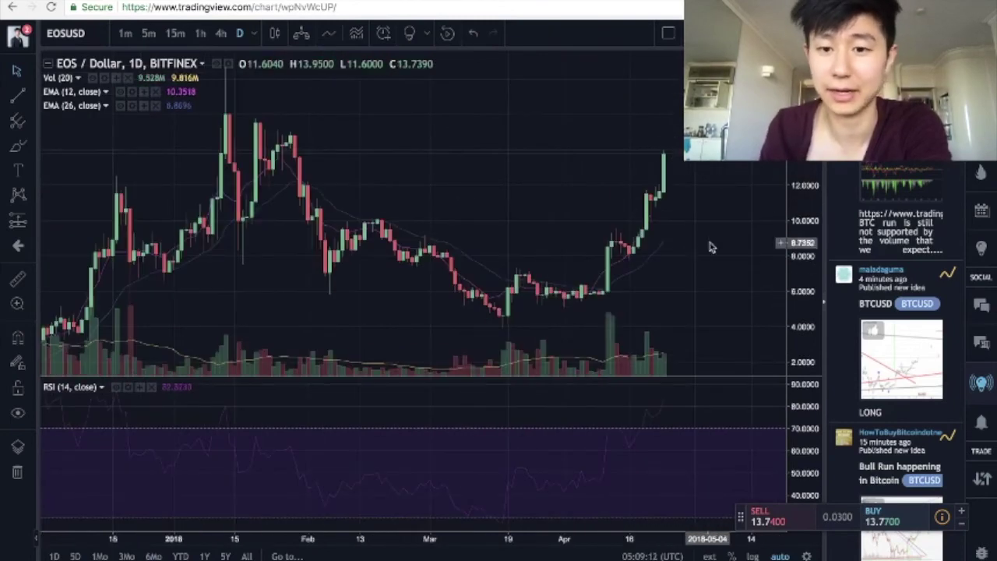
left_click_drag(706, 245, 585, 236)
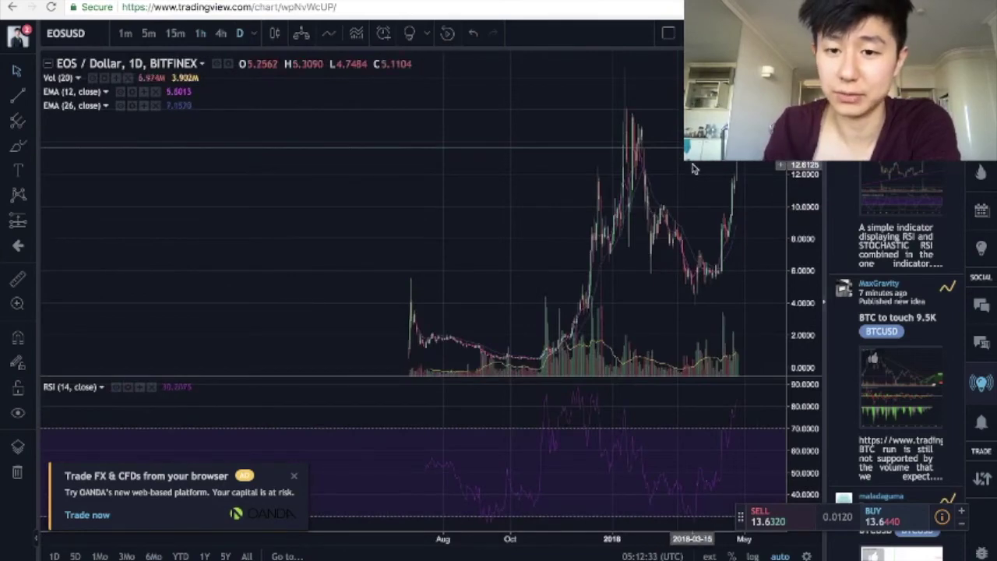
scroll(690, 166, "up", 5)
left_click_drag(272, 159, 588, 178)
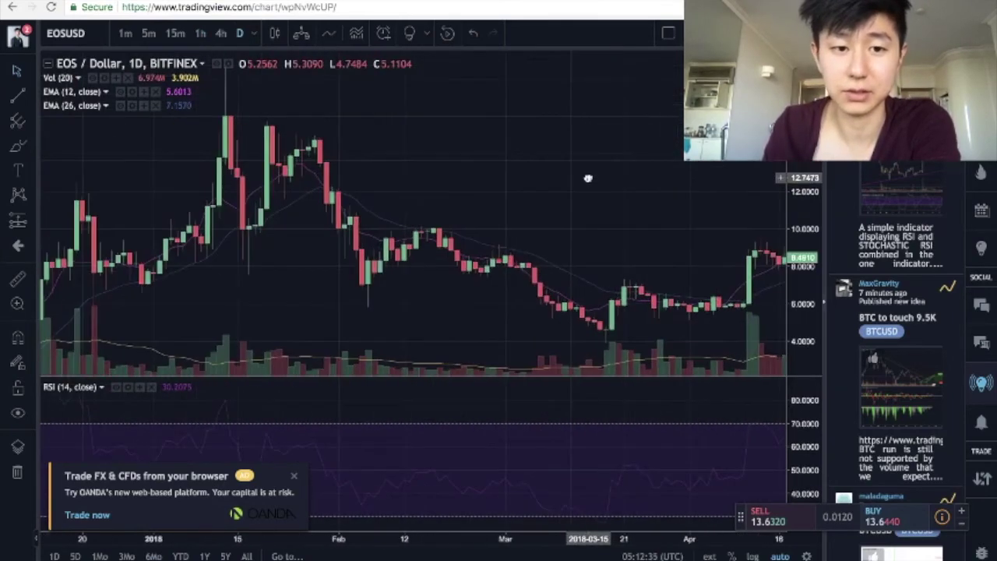
scroll(536, 210, "down", 2)
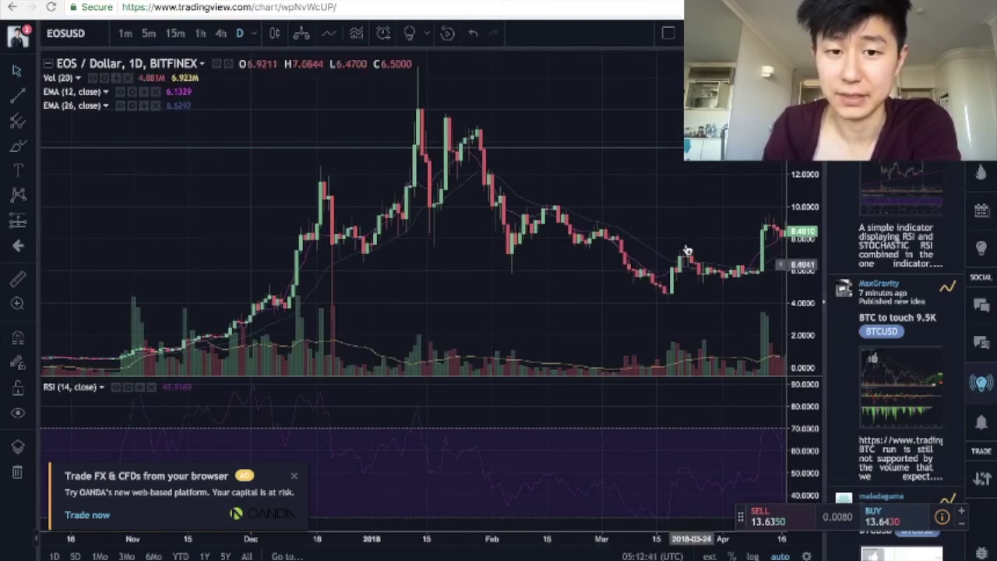
left_click_drag(500, 167, 341, 166)
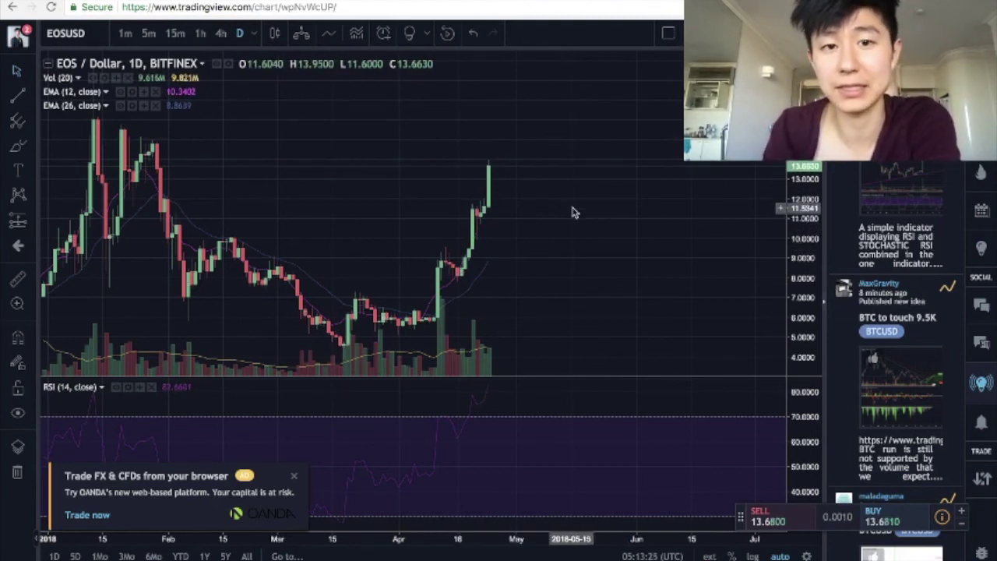
left_click_drag(373, 212, 512, 134)
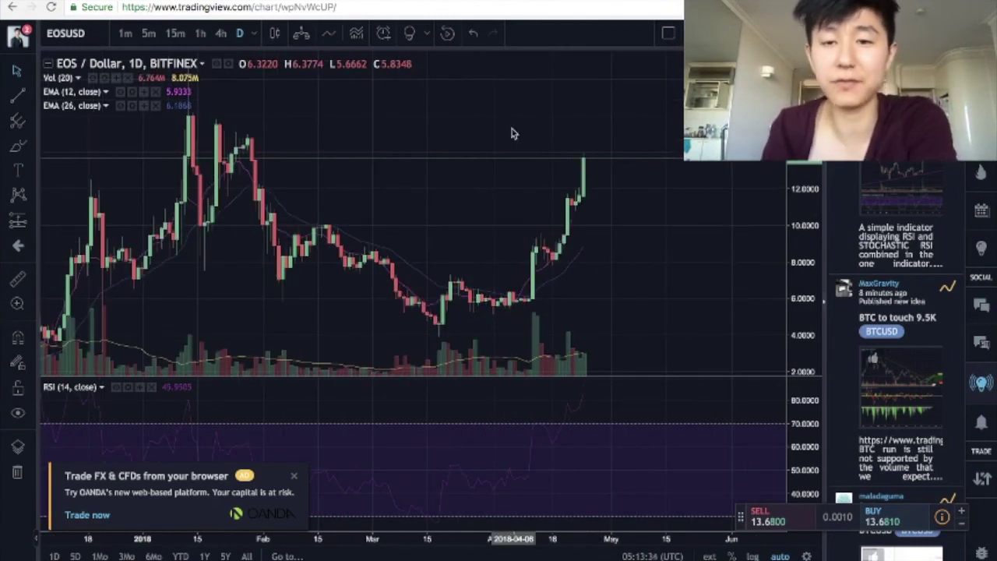